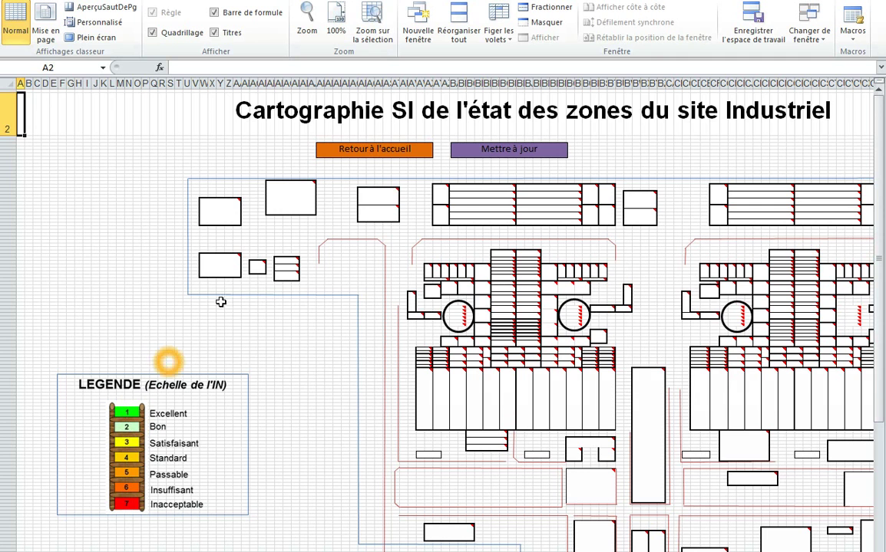
{"action": "left_click", "coordinate": [156, 416]}
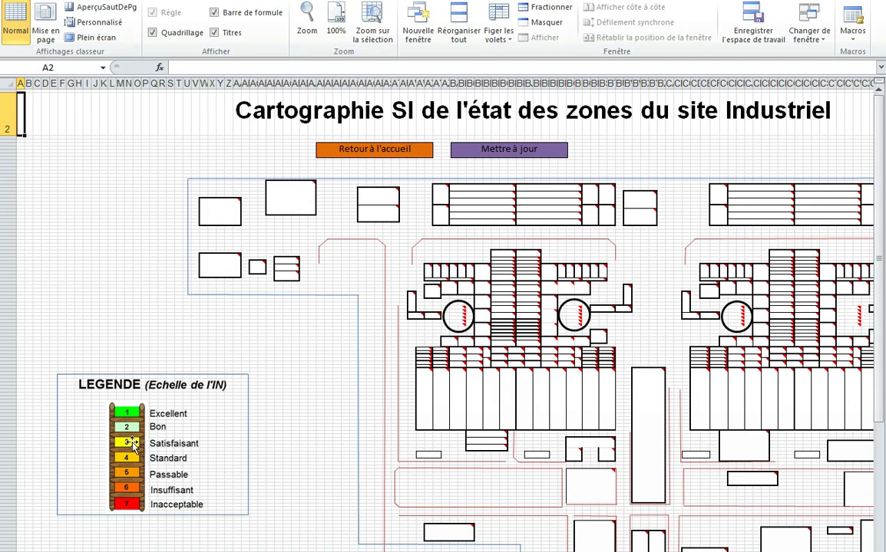
{"action": "left_click", "coordinate": [278, 197]}
{"action": "left_click", "coordinate": [166, 405]}
{"action": "left_click", "coordinate": [168, 413]}
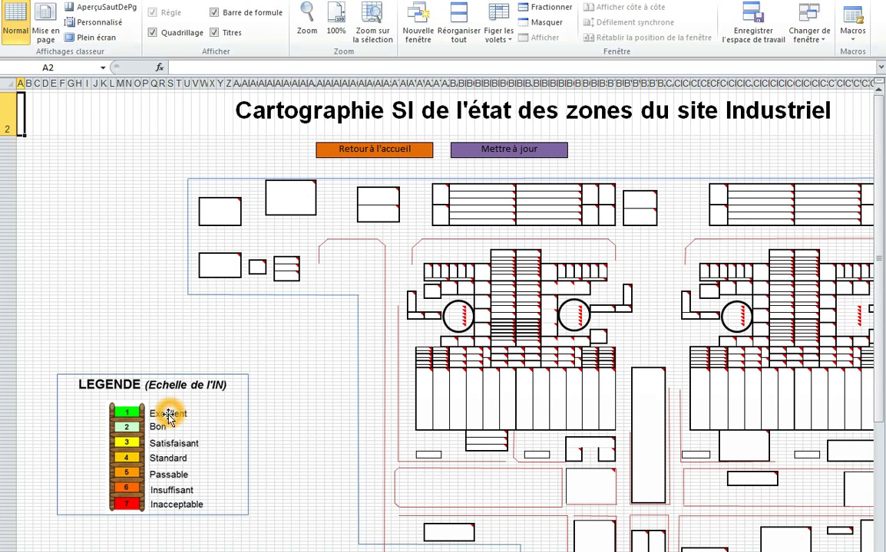
{"action": "left_click", "coordinate": [138, 441]}
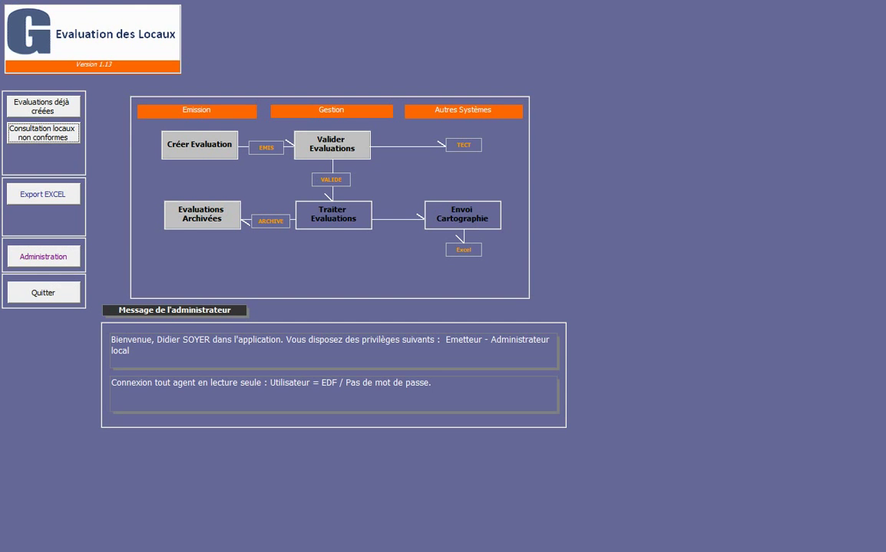
Step: Open the issued (Emis) evaluation of zone ASG144 dated 25/11/2014 from the list of evaluations already created
{"action": "left_click", "coordinate": [49, 113]}
{"action": "left_click", "coordinate": [330, 117]}
{"action": "mouse_move", "coordinate": [330, 116]}
{"action": "left_mouse_down"}
{"action": "mouse_move", "coordinate": [330, 192]}
{"action": "mouse_move", "coordinate": [307, 187]}
{"action": "mouse_move", "coordinate": [301, 142]}
{"action": "mouse_move", "coordinate": [326, 124]}
{"action": "left_mouse_up"}
{"action": "double_click", "coordinate": [324, 113]}
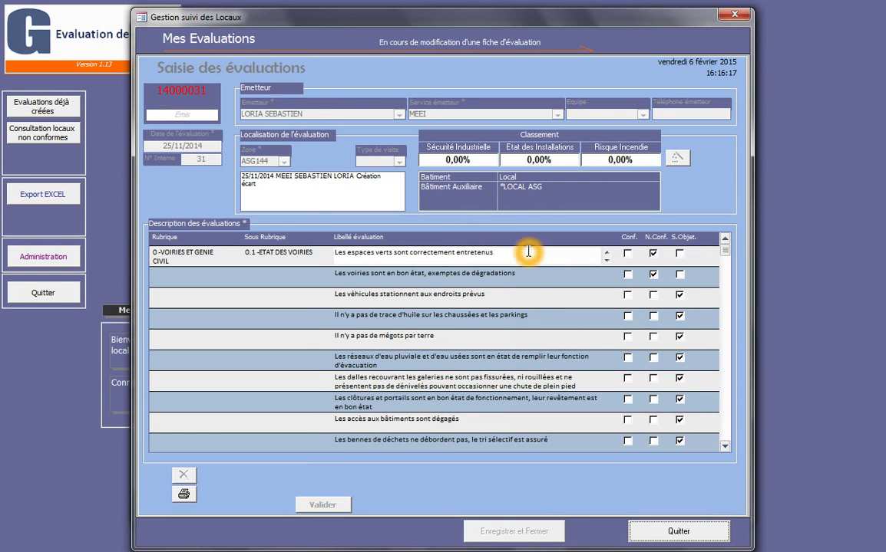
Step: Look through the evaluation's criteria down to section 8 Comportement and return to the first criterion
{"action": "mouse_move", "coordinate": [725, 250]}
{"action": "left_mouse_down"}
{"action": "mouse_move", "coordinate": [724, 447]}
{"action": "mouse_move", "coordinate": [721, 247]}
{"action": "left_mouse_up"}
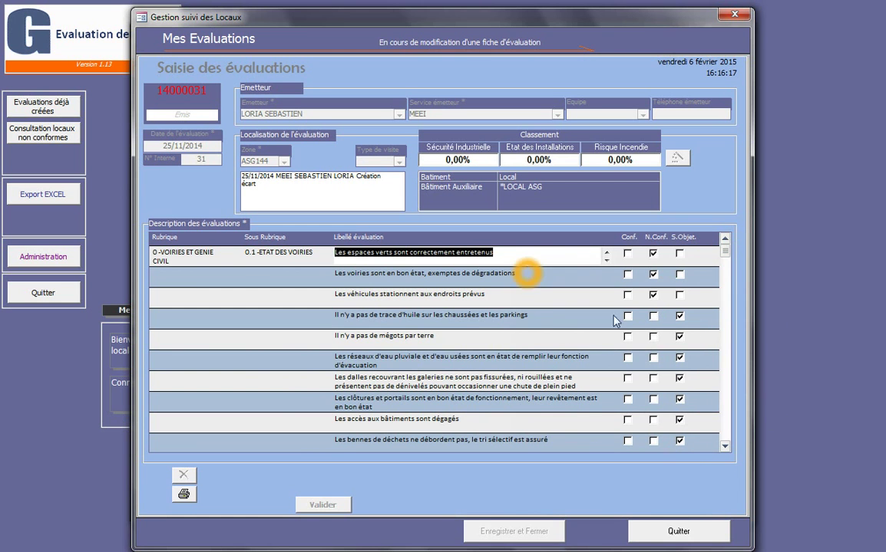
{"action": "left_click_drag", "start_coordinate": [722, 256], "coordinate": [713, 451]}
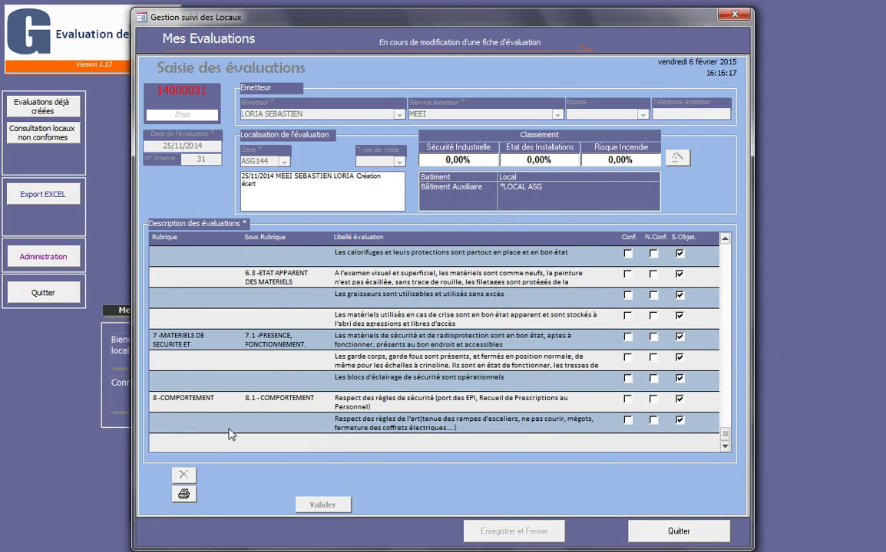
{"action": "left_click", "coordinate": [263, 347]}
{"action": "scroll", "coordinate": [263, 347], "scroll_direction": "up", "scroll_amount": 10}
{"action": "scroll", "coordinate": [264, 347], "scroll_direction": "up", "scroll_amount": 10}
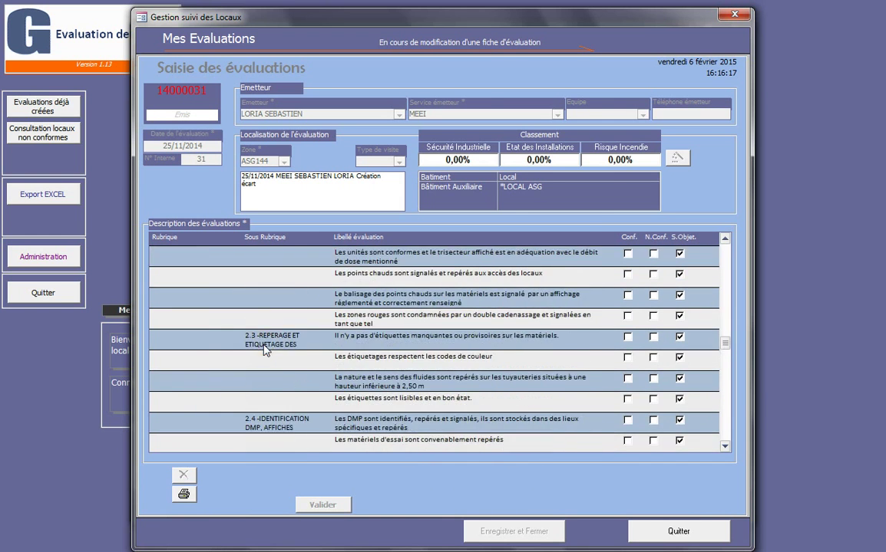
{"action": "scroll", "coordinate": [263, 349], "scroll_direction": "up", "scroll_amount": 2}
{"action": "left_click", "coordinate": [680, 340]}
{"action": "left_click", "coordinate": [727, 238]}
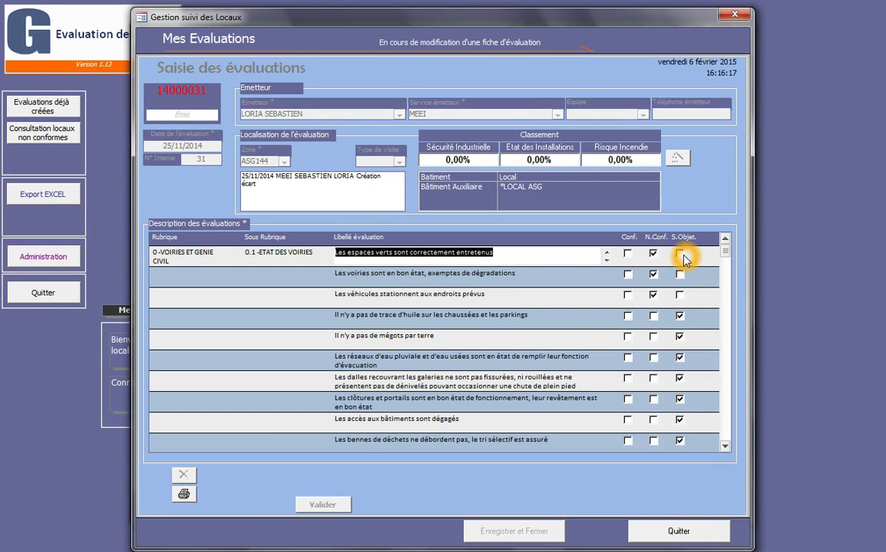
{"action": "left_click", "coordinate": [502, 254]}
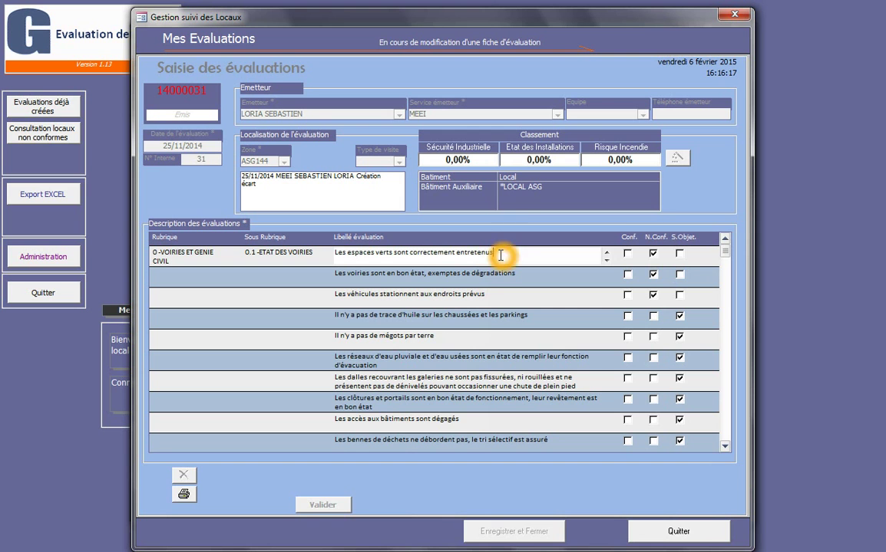
{"action": "left_click_drag", "start_coordinate": [497, 254], "coordinate": [336, 254]}
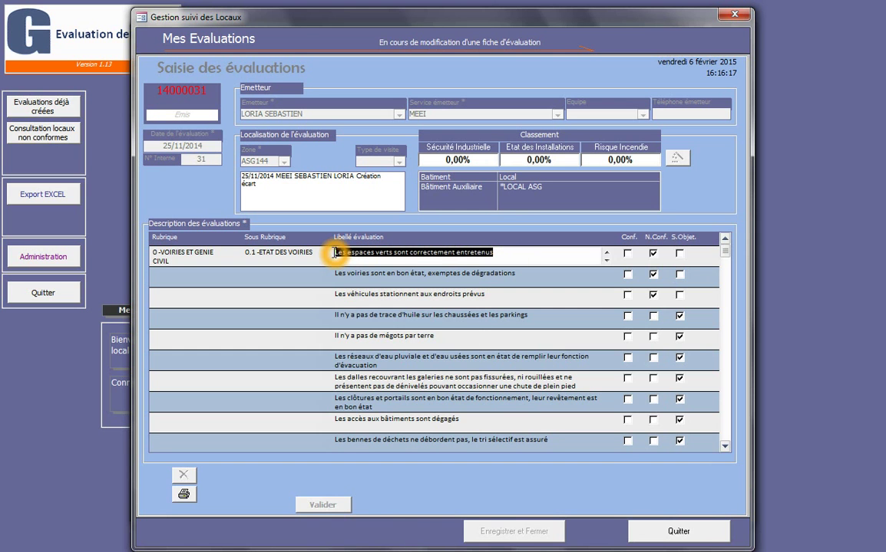
{"action": "left_click", "coordinate": [495, 252]}
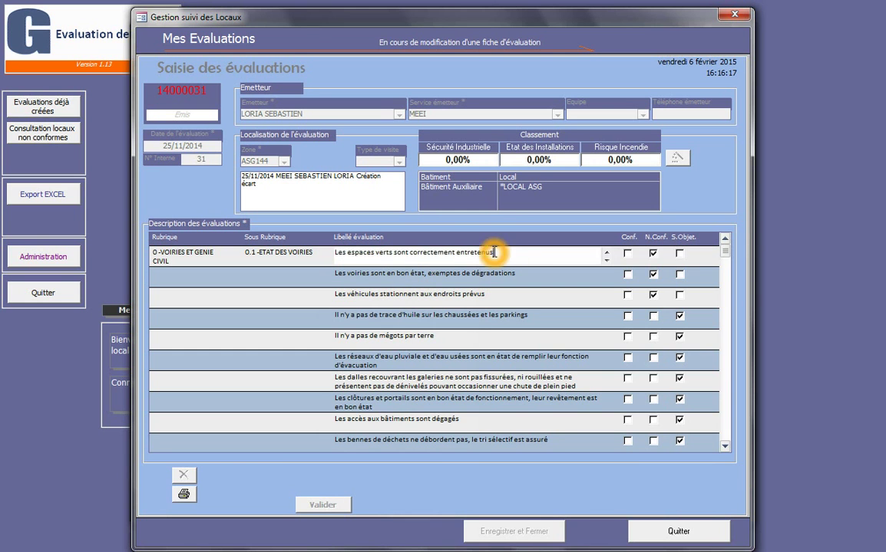
{"action": "left_click", "coordinate": [527, 272]}
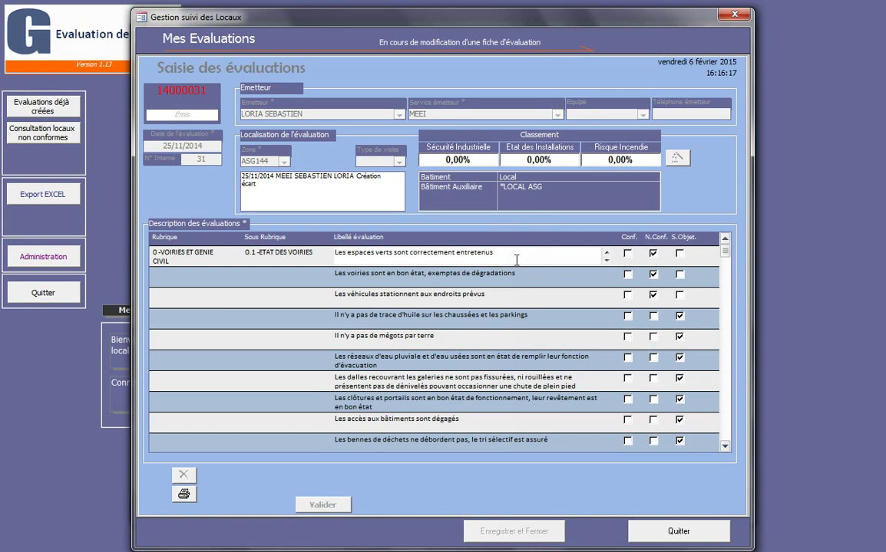
{"action": "left_click_drag", "start_coordinate": [501, 254], "coordinate": [330, 252]}
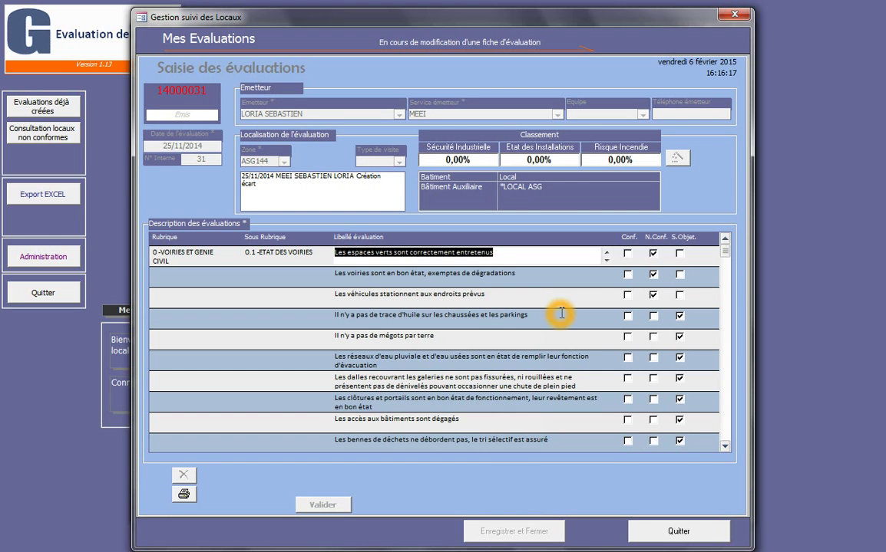
Step: Clear the N.Conf. mark for "Les véhicules stationnent aux endroits prévus", and close the evaluation and the evaluations list
{"action": "left_click", "coordinate": [652, 294]}
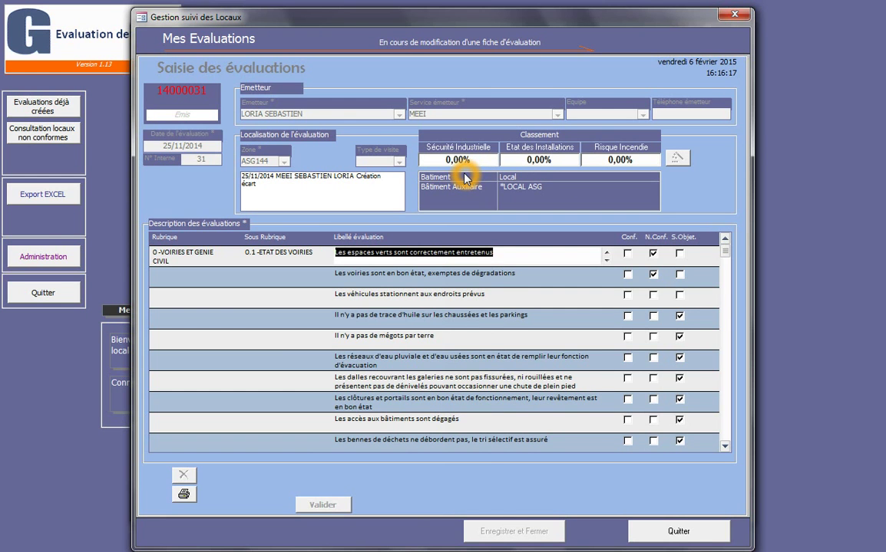
{"action": "left_click", "coordinate": [680, 275]}
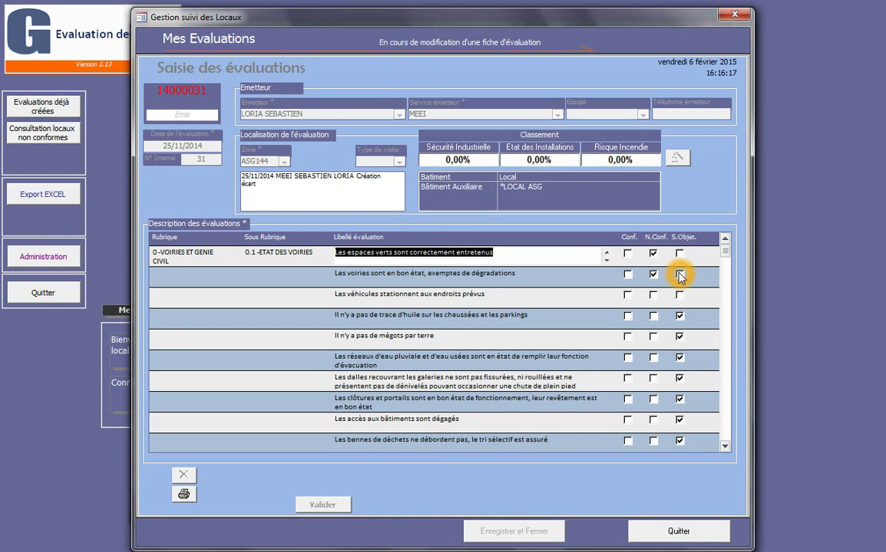
{"action": "left_click", "coordinate": [628, 282]}
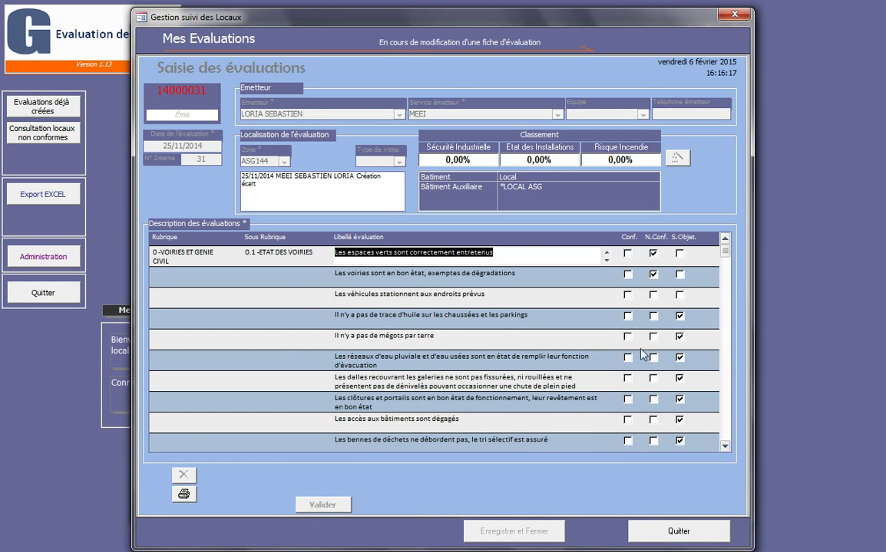
{"action": "left_click", "coordinate": [655, 402]}
{"action": "left_click", "coordinate": [512, 355]}
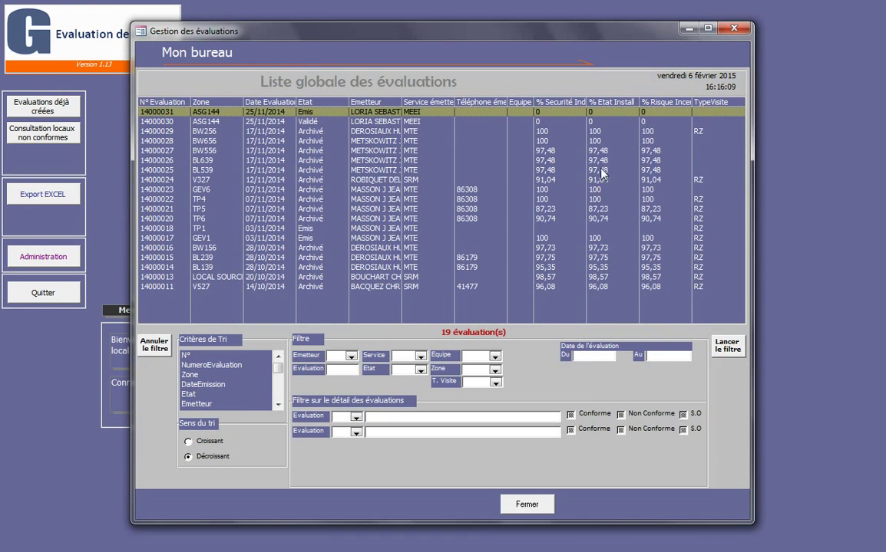
{"action": "left_click", "coordinate": [734, 28]}
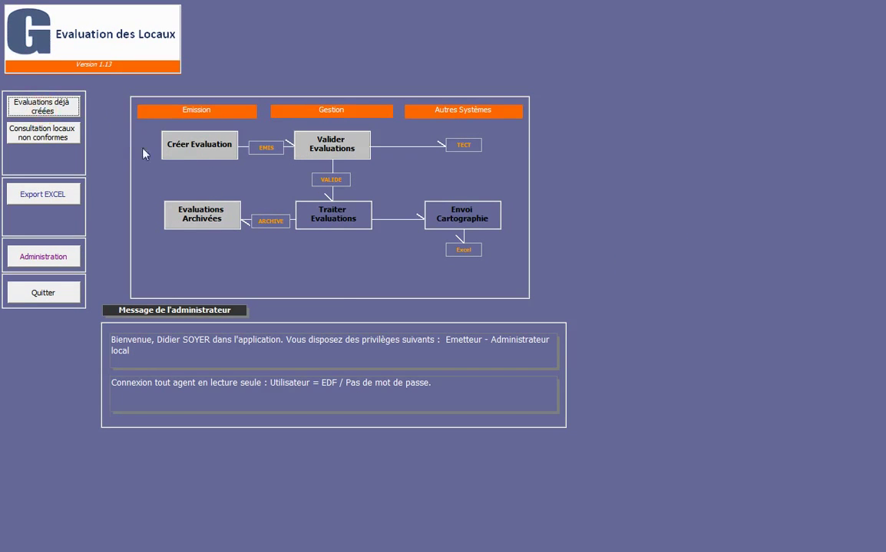
{"action": "left_click", "coordinate": [194, 151]}
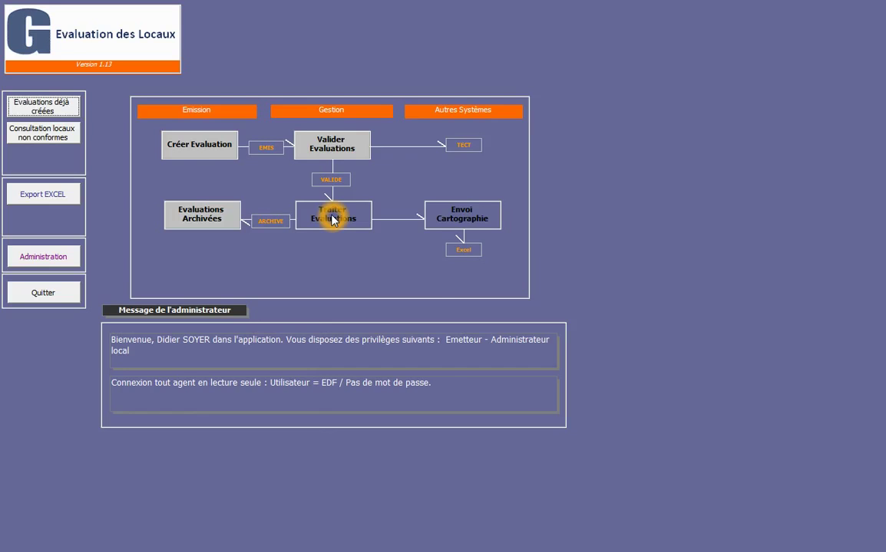
{"action": "left_click", "coordinate": [467, 214]}
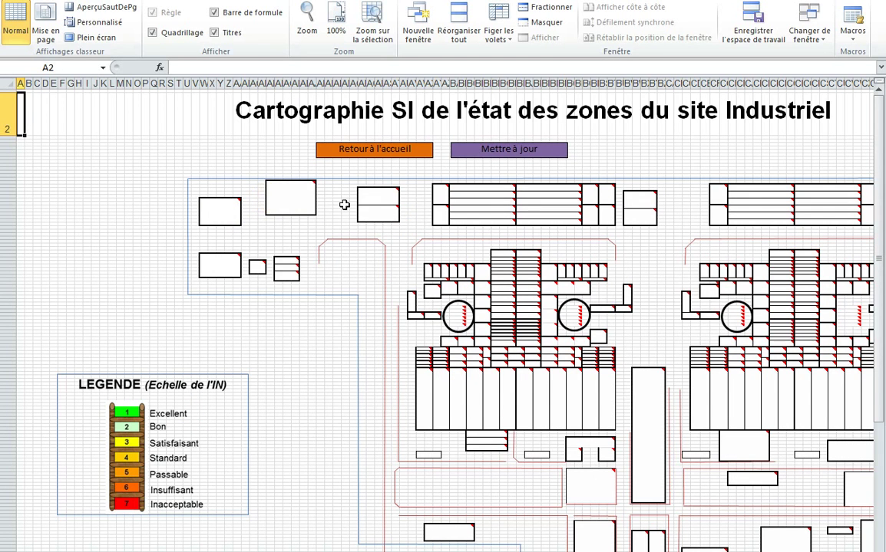
{"action": "left_click", "coordinate": [253, 412]}
{"action": "left_click", "coordinate": [172, 416]}
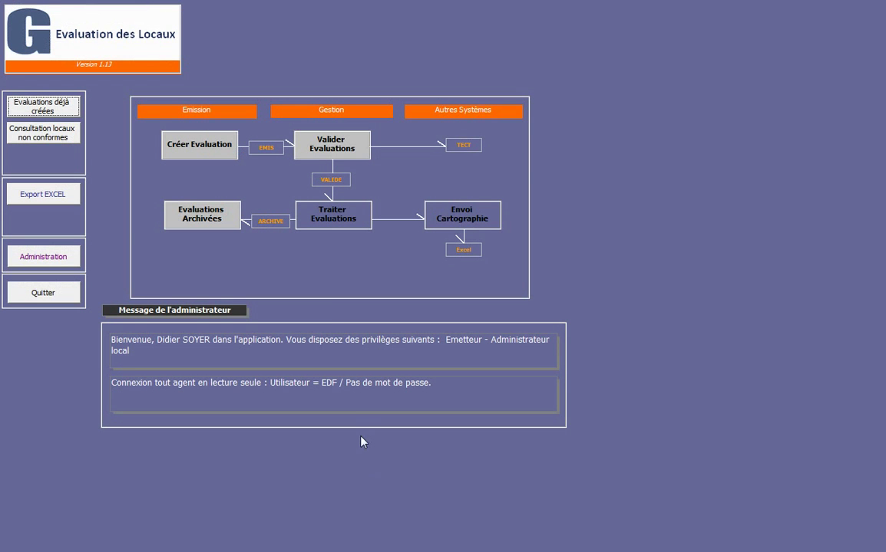
{"action": "left_click", "coordinate": [324, 321]}
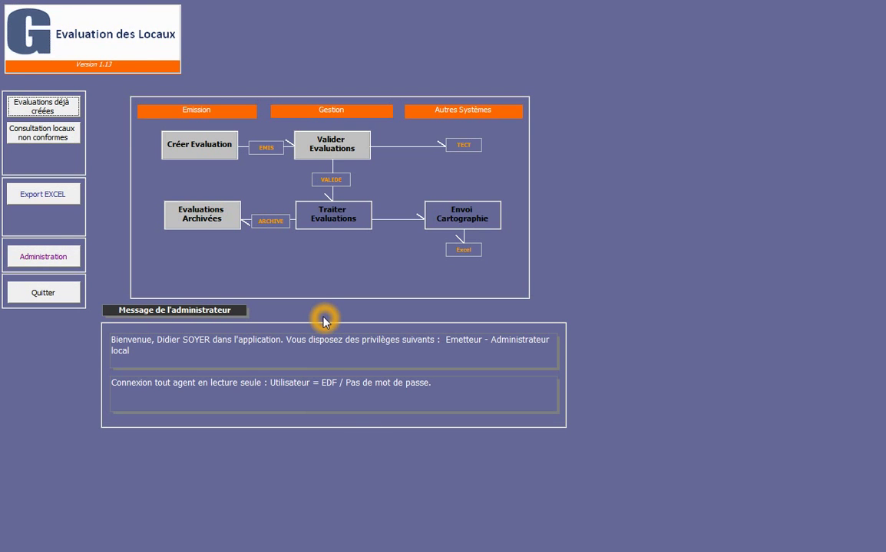
Step: Open the list of non-conforming rooms, examine several BW556 and BL639 entries, and close the list
{"action": "left_click", "coordinate": [42, 138]}
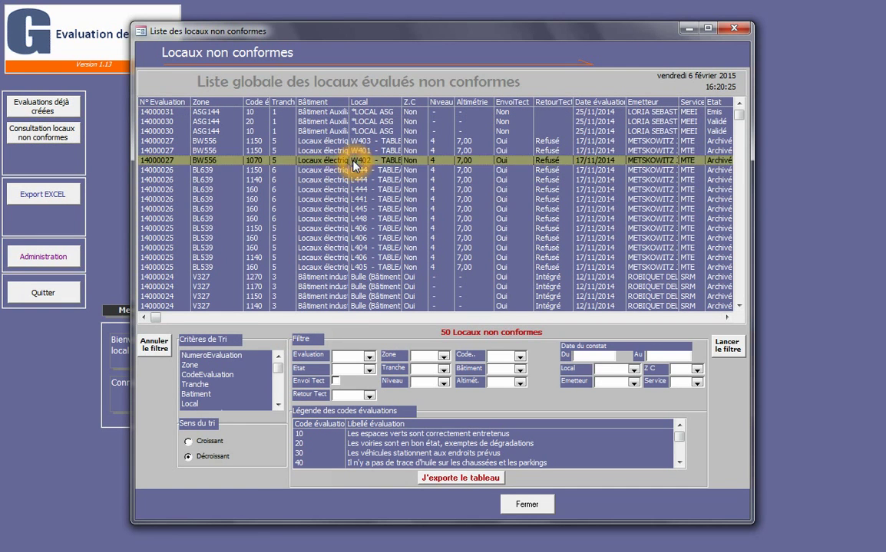
{"action": "left_click", "coordinate": [361, 189]}
{"action": "left_click", "coordinate": [384, 209]}
{"action": "left_click", "coordinate": [399, 219]}
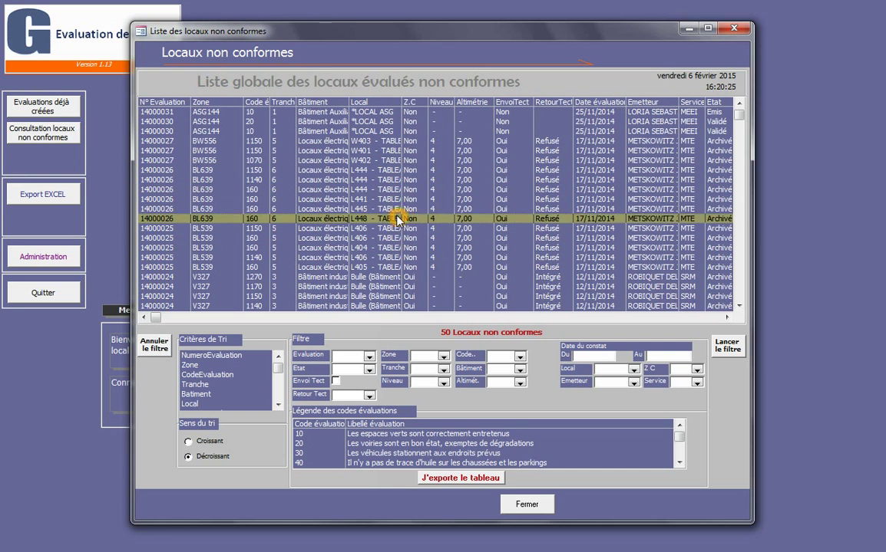
{"action": "left_click", "coordinate": [364, 199]}
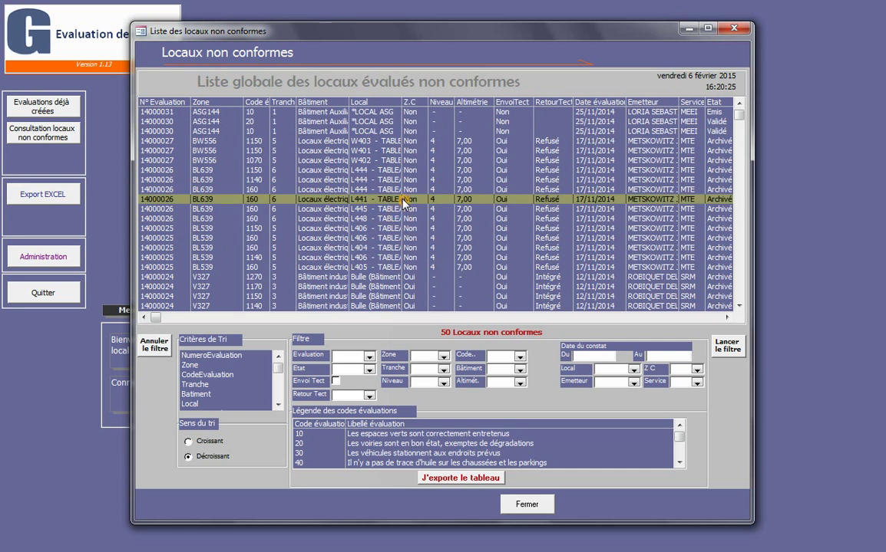
{"action": "left_click", "coordinate": [735, 31]}
Step: Open the validated (Validé) evaluation of zone ASG144 from the list of evaluations already created
{"action": "left_click", "coordinate": [323, 142]}
{"action": "left_click", "coordinate": [192, 148]}
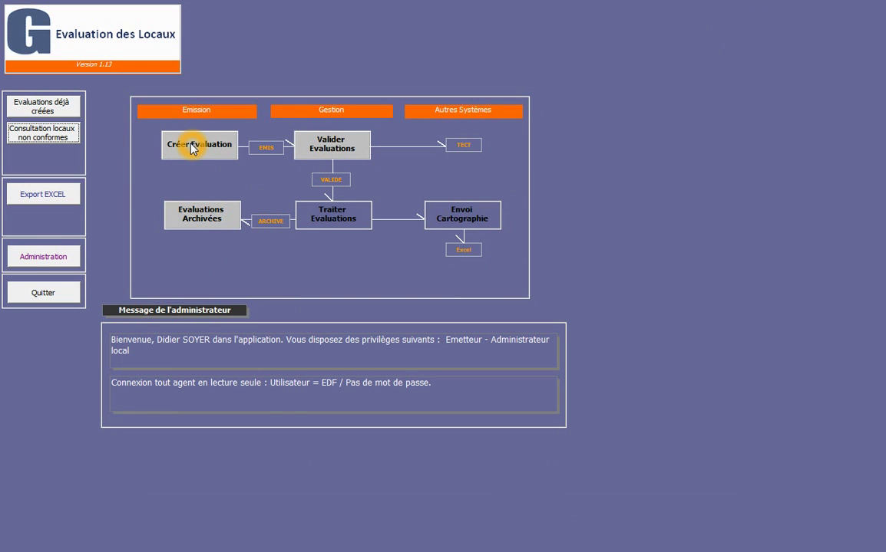
{"action": "left_click", "coordinate": [246, 142]}
{"action": "left_click", "coordinate": [61, 106]}
{"action": "double_click", "coordinate": [320, 122]}
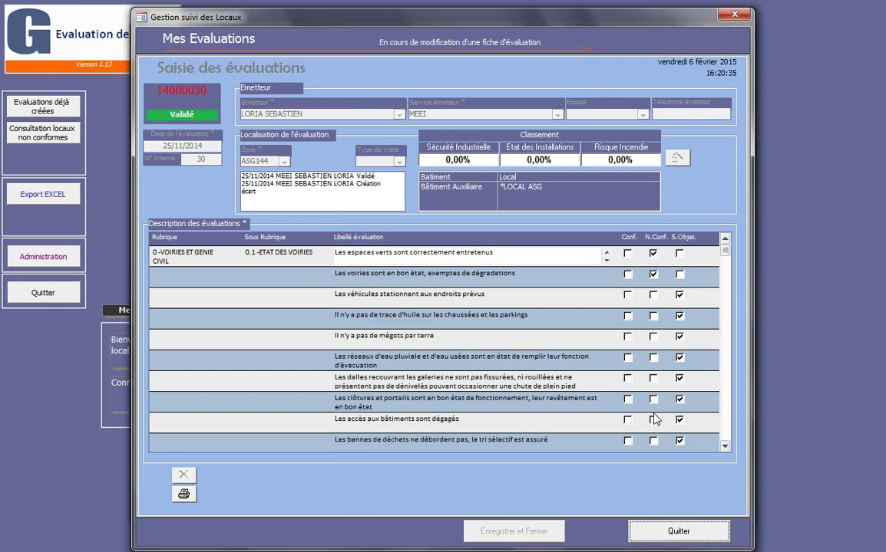
Step: Open the affected rooms for the non-conformity on "Les voiries sont en bon état, exemptes de dégradations"
{"action": "left_click", "coordinate": [684, 361]}
{"action": "left_click", "coordinate": [689, 338]}
{"action": "left_click", "coordinate": [681, 317]}
{"action": "left_click", "coordinate": [663, 392]}
{"action": "left_click", "coordinate": [673, 288]}
{"action": "left_click", "coordinate": [467, 295]}
{"action": "left_click", "coordinate": [610, 292]}
{"action": "left_click", "coordinate": [663, 262]}
{"action": "left_click", "coordinate": [653, 275]}
Step: Examine the rooms of zone ASG144 and the rooms declared in deviation, and close the room entry dialog
{"action": "left_click", "coordinate": [214, 178]}
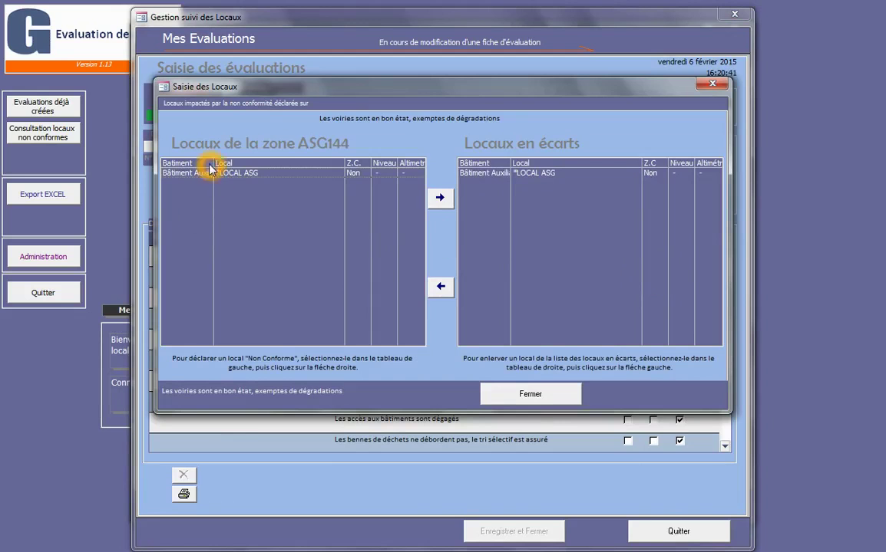
{"action": "left_click", "coordinate": [245, 183]}
{"action": "left_click", "coordinate": [261, 180]}
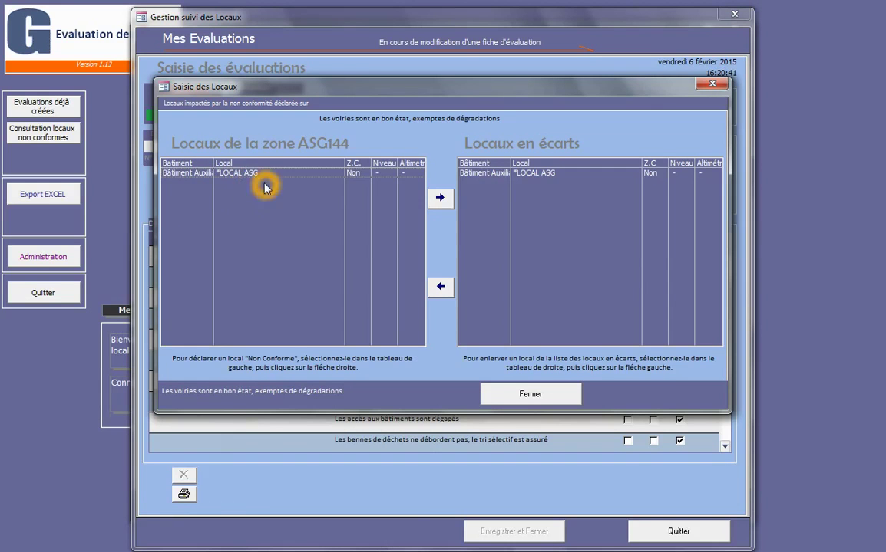
{"action": "left_click", "coordinate": [272, 180]}
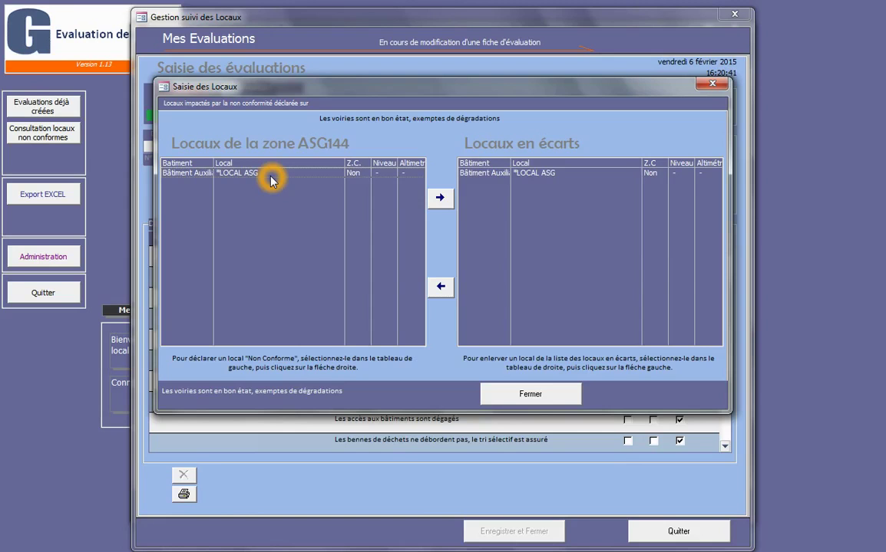
{"action": "left_click", "coordinate": [272, 203]}
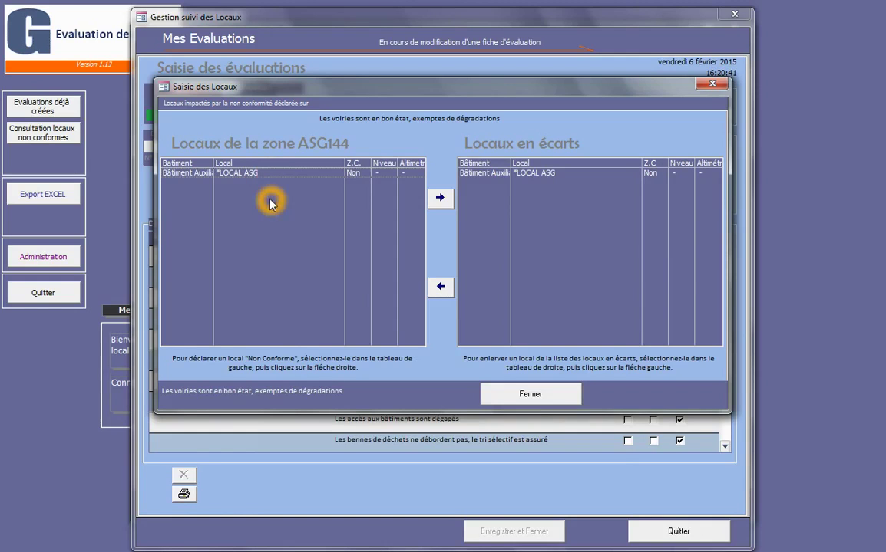
{"action": "left_click", "coordinate": [280, 340]}
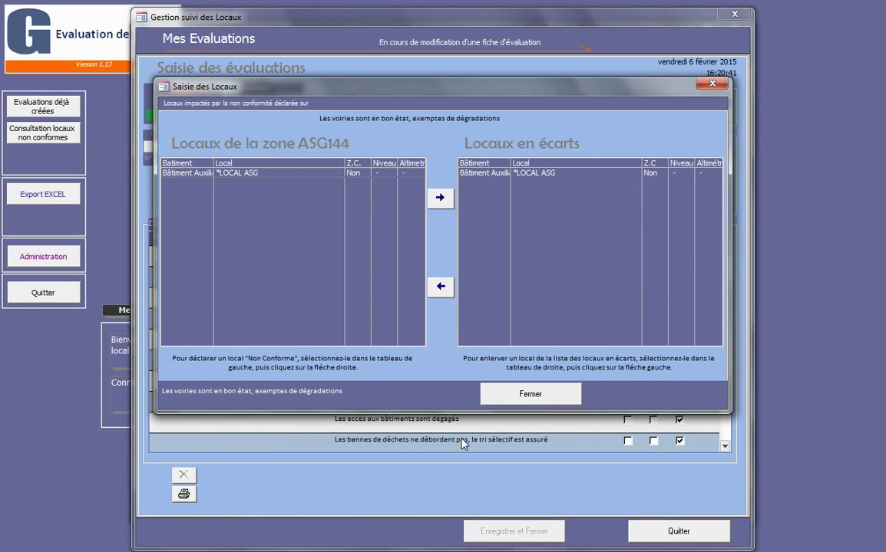
{"action": "left_click", "coordinate": [529, 393]}
Step: Close the validated evaluation and the global list of evaluations to return to the home screen
{"action": "left_click", "coordinate": [722, 48]}
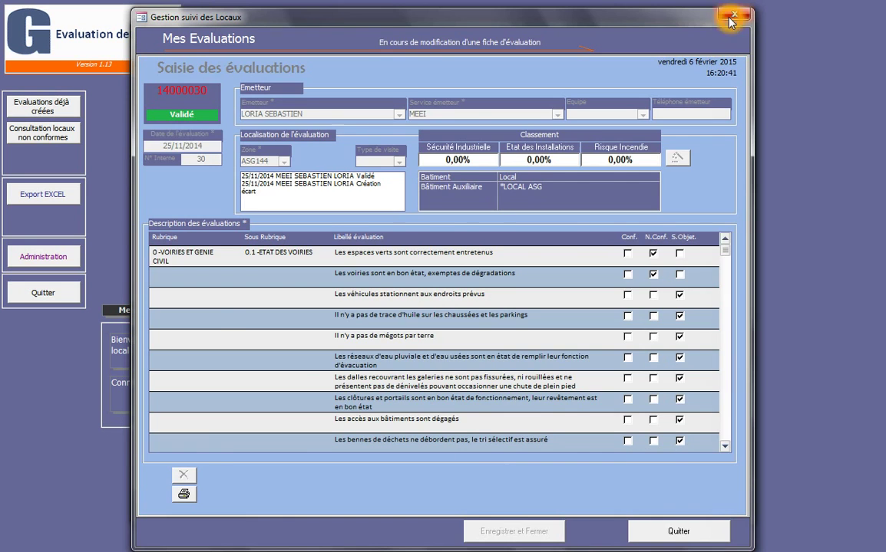
{"action": "left_click", "coordinate": [732, 15]}
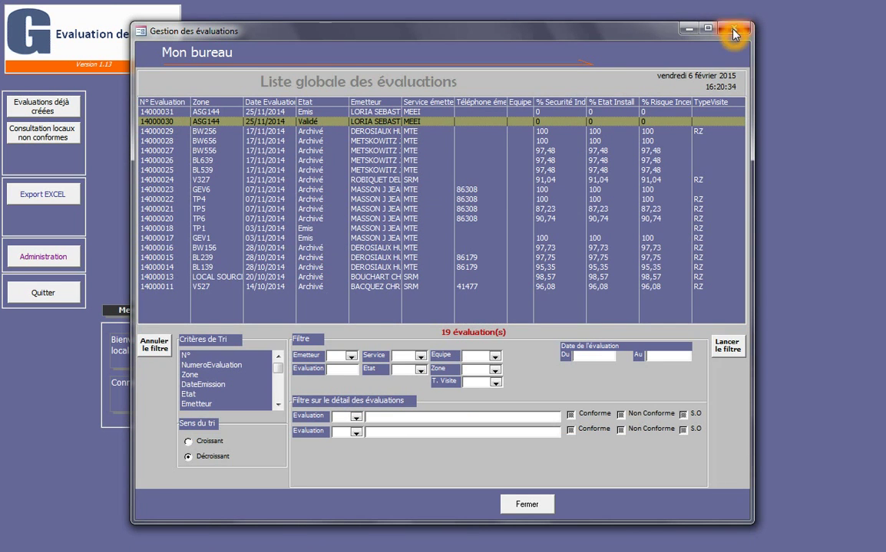
{"action": "left_click", "coordinate": [731, 25]}
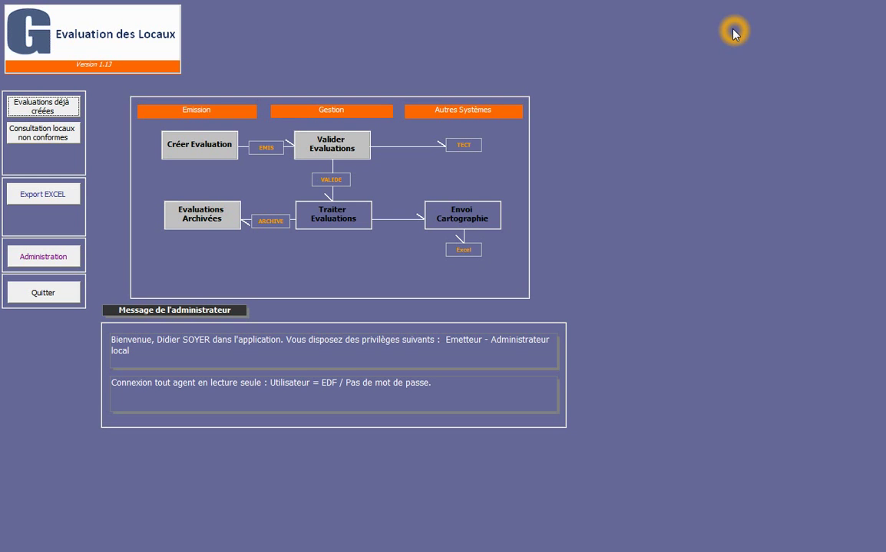
Step: Open the global list of non-conforming rooms, examine the three ASG144 entries one after another, and close the list
{"action": "left_click", "coordinate": [26, 130]}
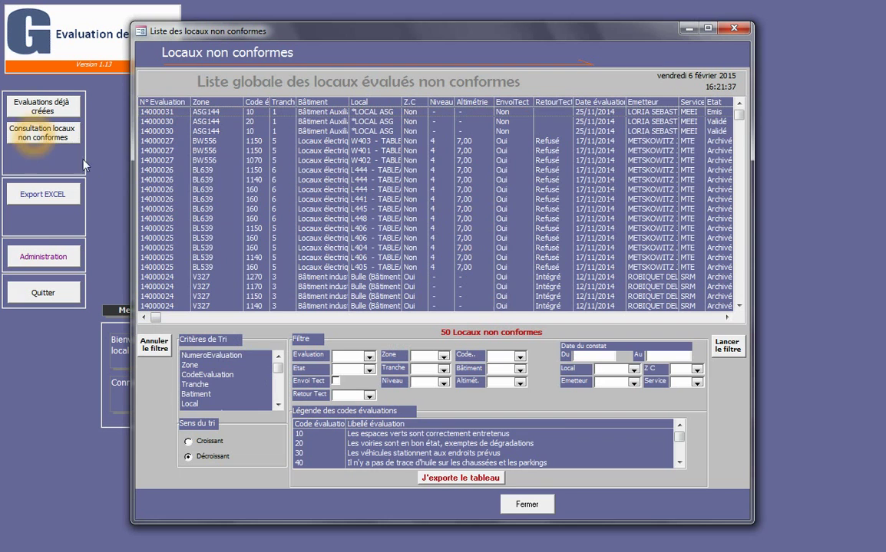
{"action": "left_click", "coordinate": [284, 115]}
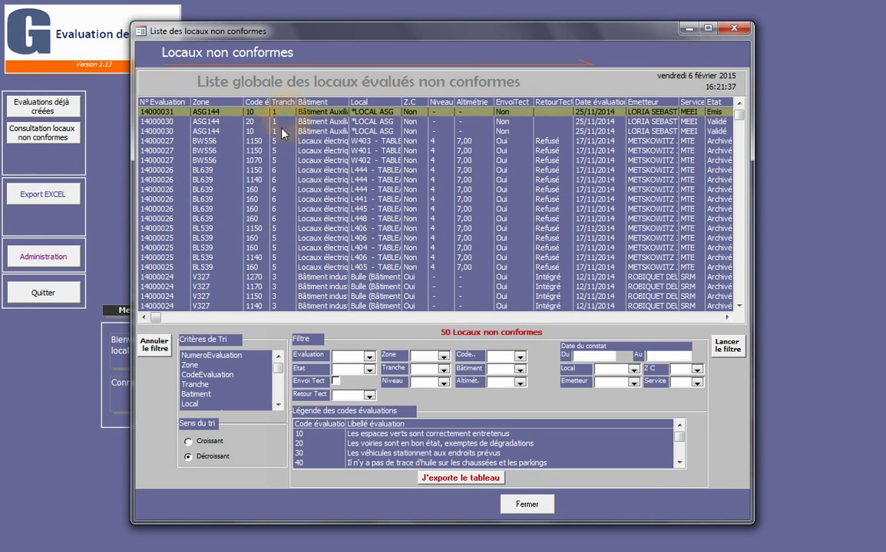
{"action": "left_click", "coordinate": [286, 122]}
{"action": "left_click", "coordinate": [288, 132]}
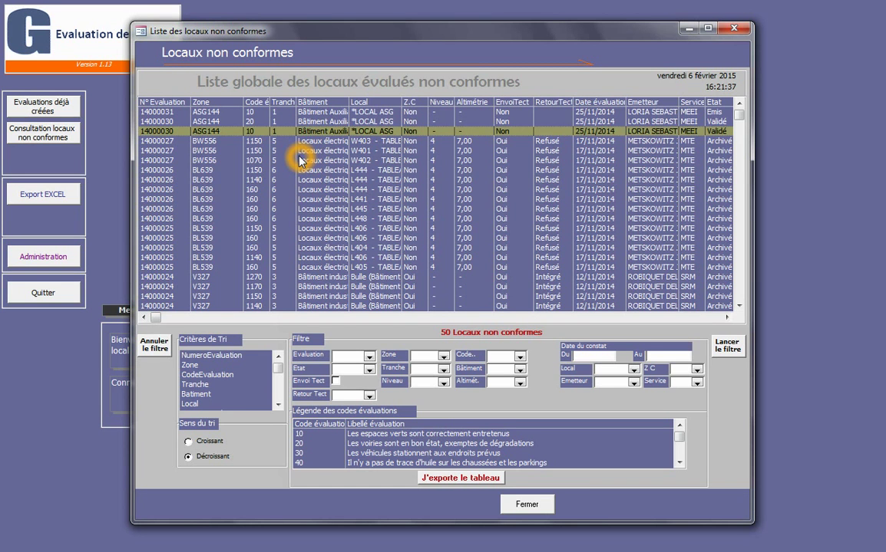
{"action": "left_click", "coordinate": [734, 28]}
{"action": "left_click", "coordinate": [726, 55]}
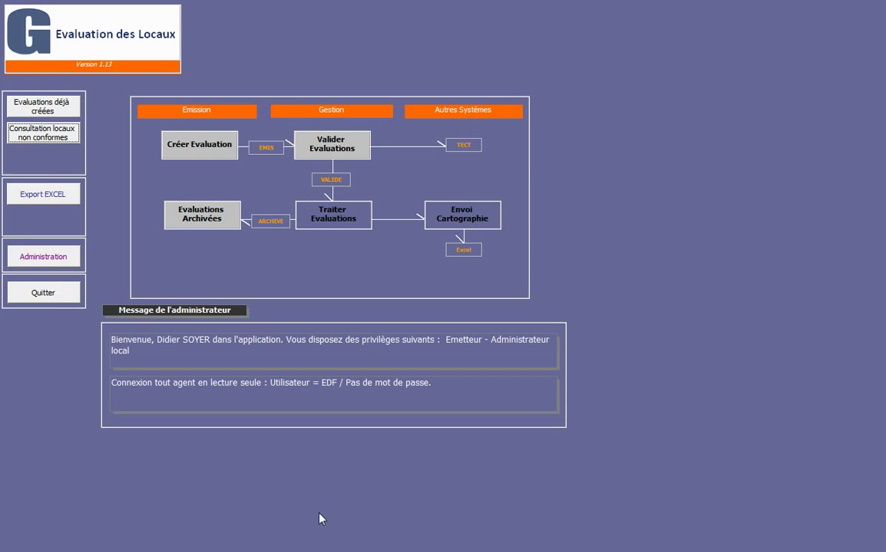
Step: Reopen the list of non-conforming rooms for another look at its entries and return to the home screen
{"action": "left_click", "coordinate": [42, 132]}
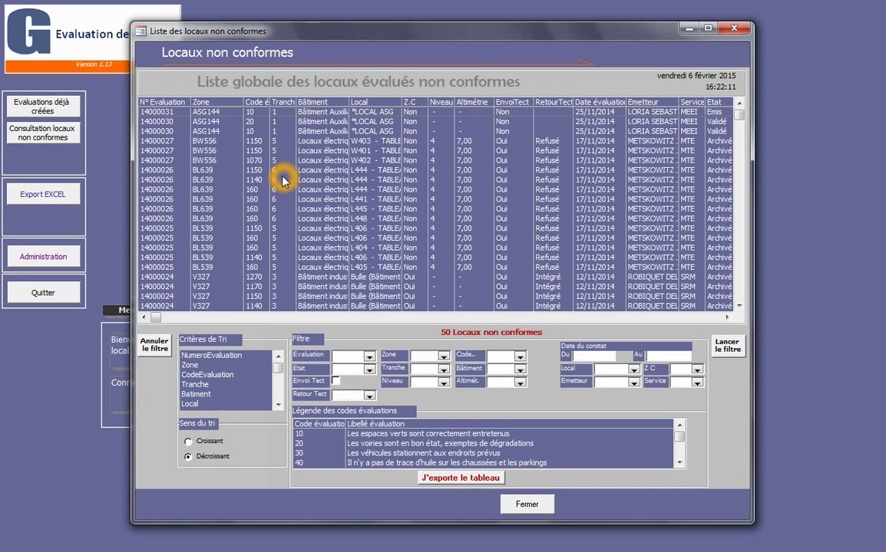
{"action": "left_click", "coordinate": [736, 30]}
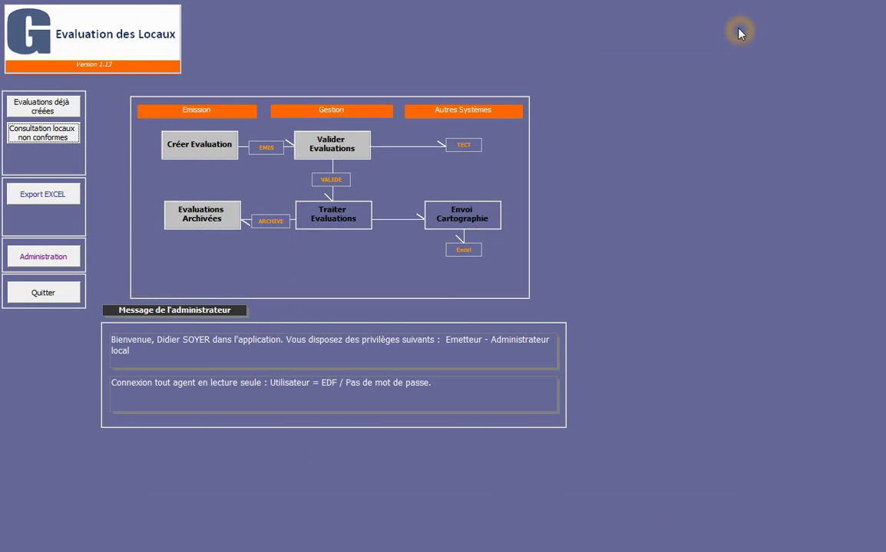